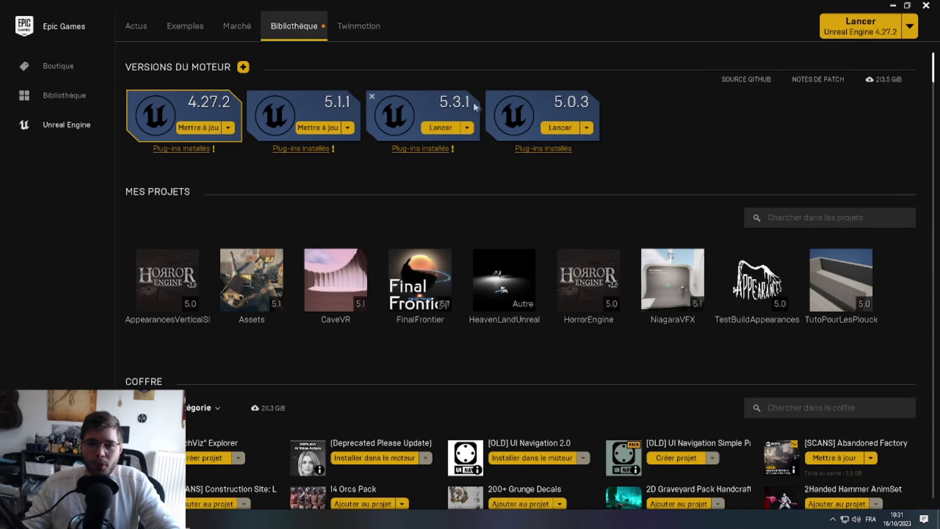
# Launch Unreal Engine 5.3.1 and choose the Third Person template from the Games category
pyautogui.click(441, 128)
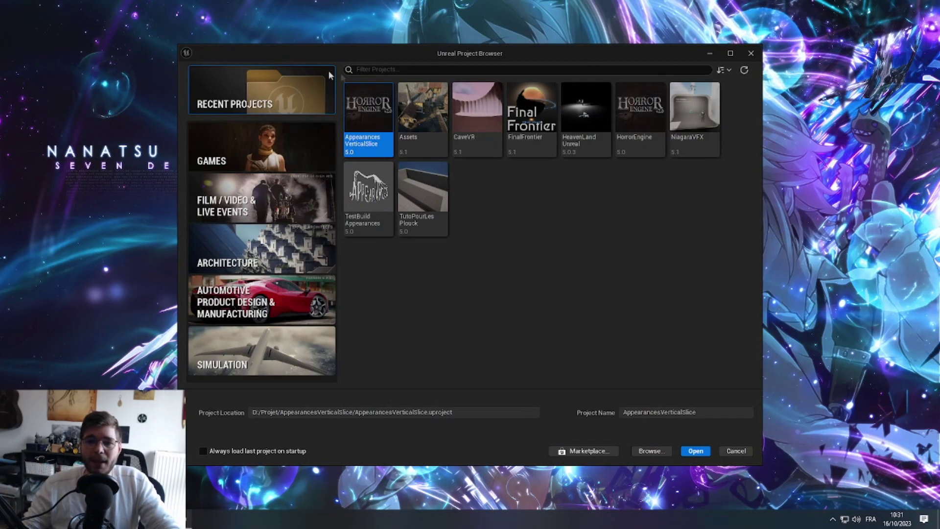
pyautogui.click(249, 142)
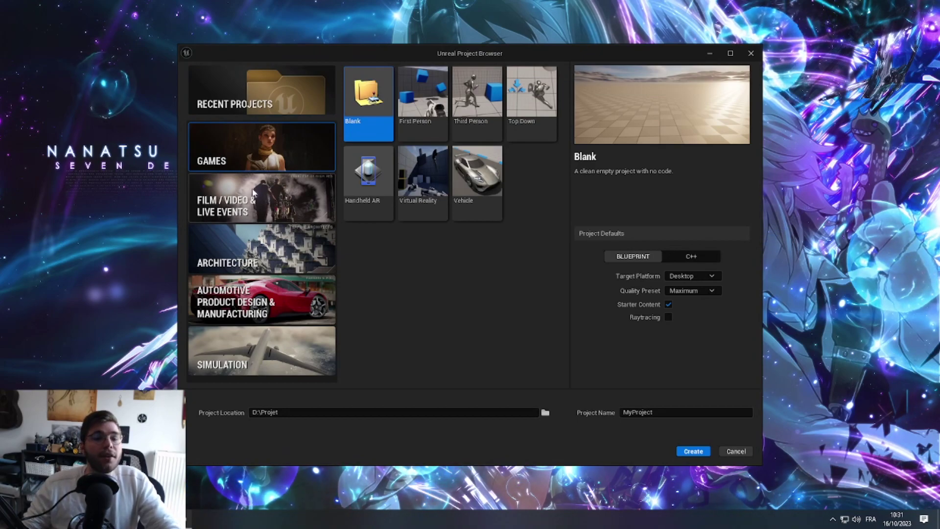
pyautogui.click(260, 198)
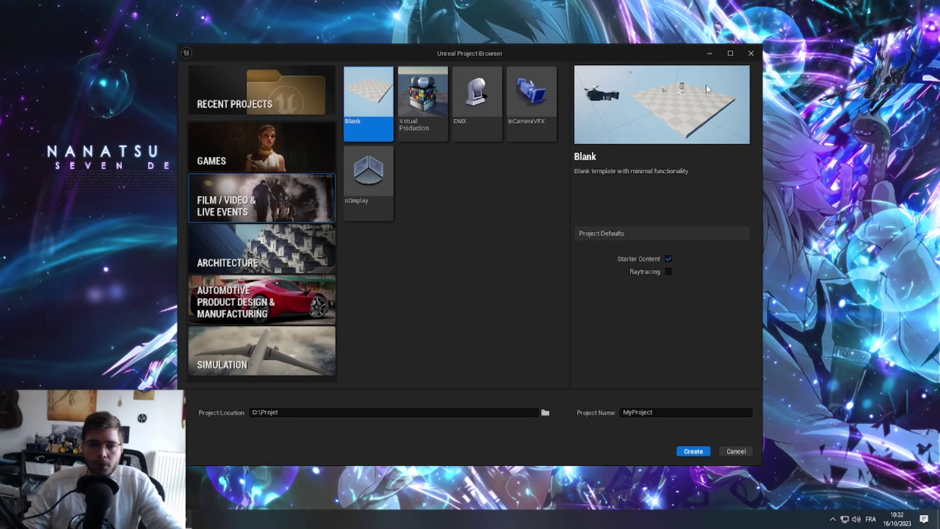
pyautogui.click(314, 135)
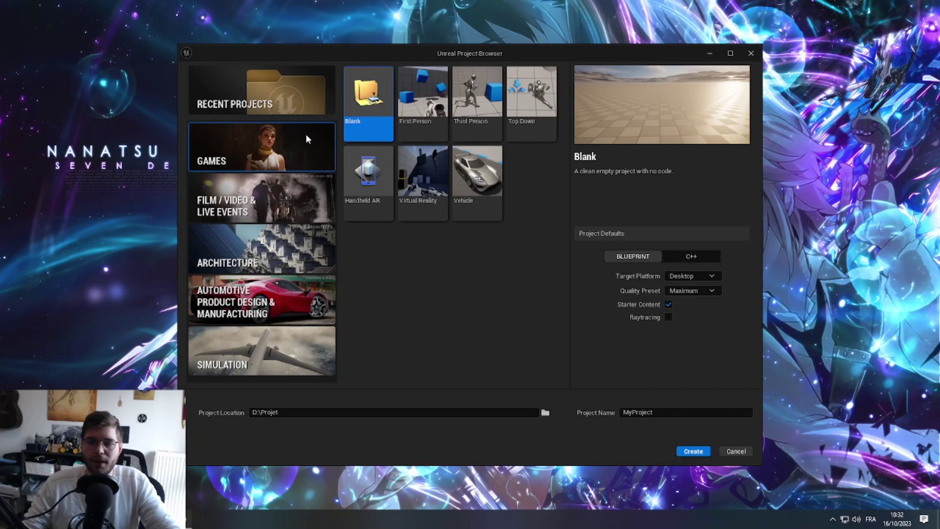
pyautogui.click(476, 105)
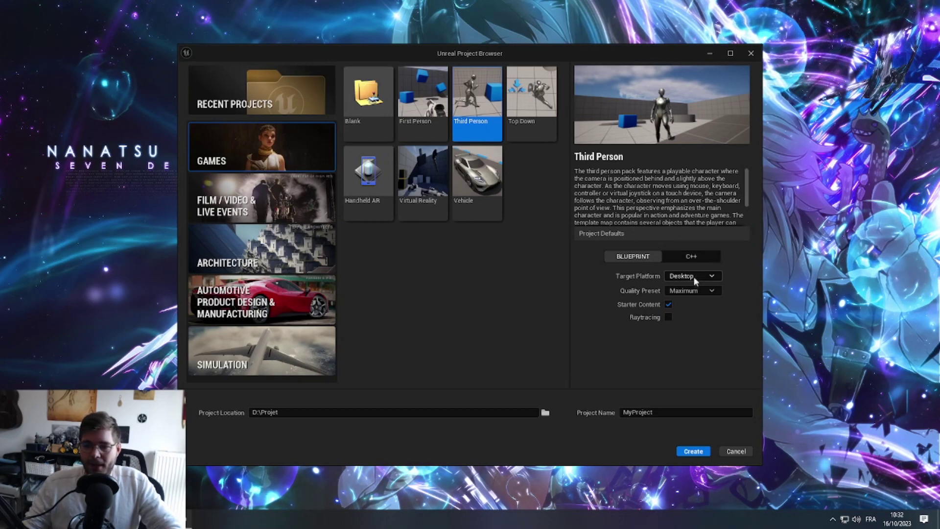
# Choose Desktop as the target platform and Maximum as the quality preset
pyautogui.click(711, 278)
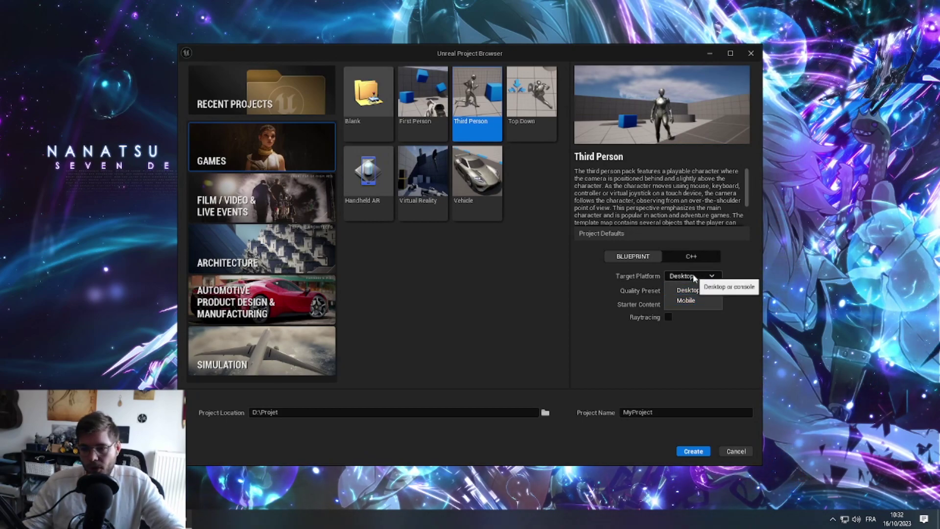
pyautogui.click(695, 281)
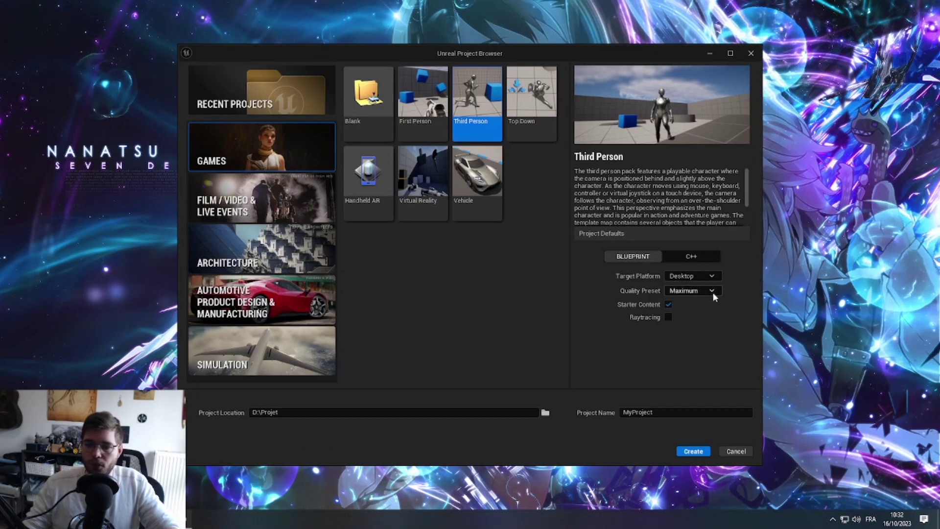
pyautogui.click(695, 291)
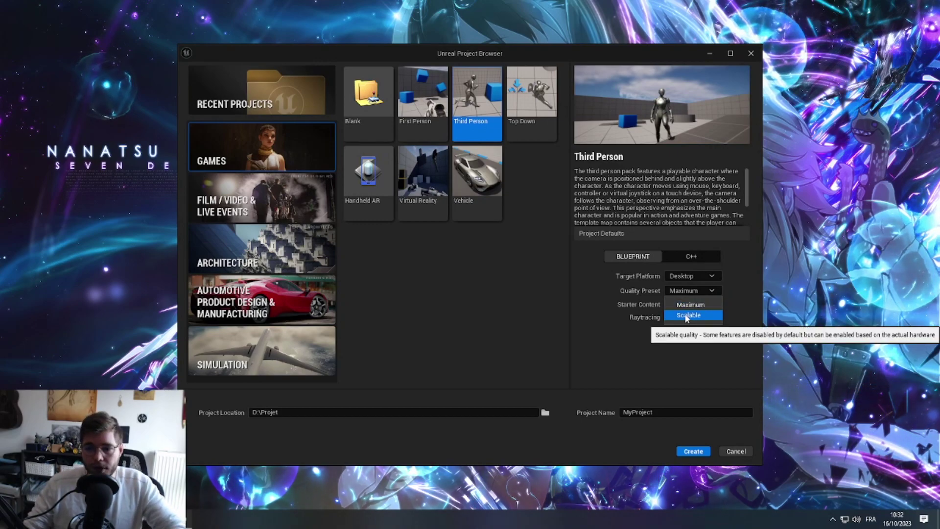
pyautogui.click(700, 305)
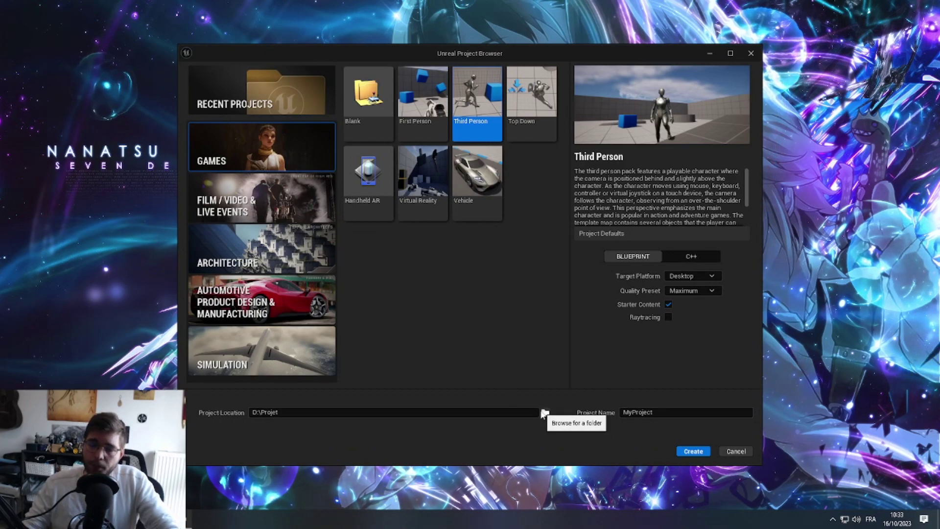
# Name the project UnrealExployerPlat and create it
pyautogui.moveTo(662, 412); pyautogui.dragTo(581, 408)
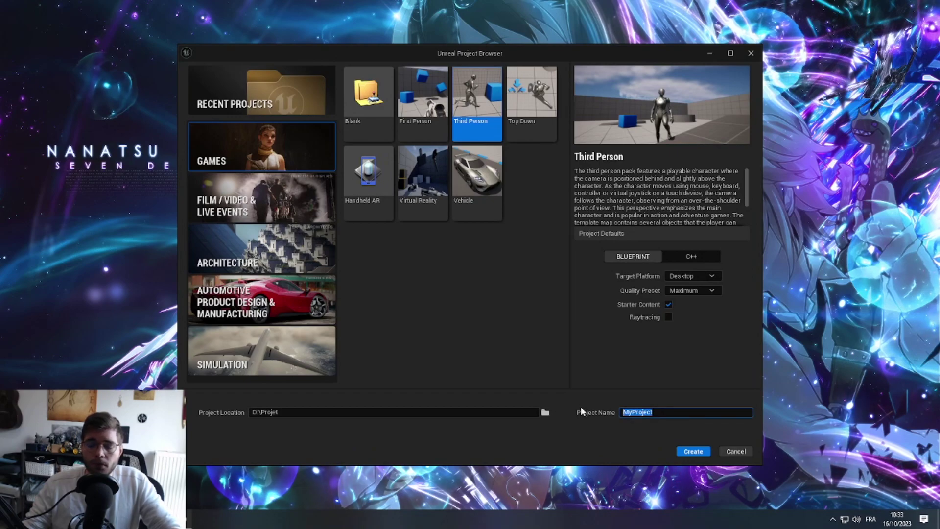
pyautogui.write('Tu')
pyautogui.press('BackSpace')
pyautogui.press('BackSpace')
pyautogui.write('Unr')
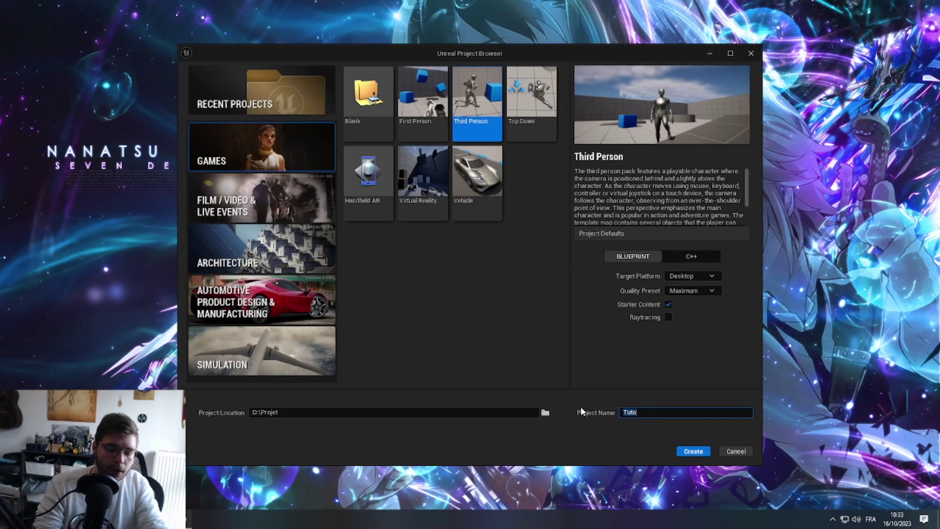
pyautogui.write('ealExploye')
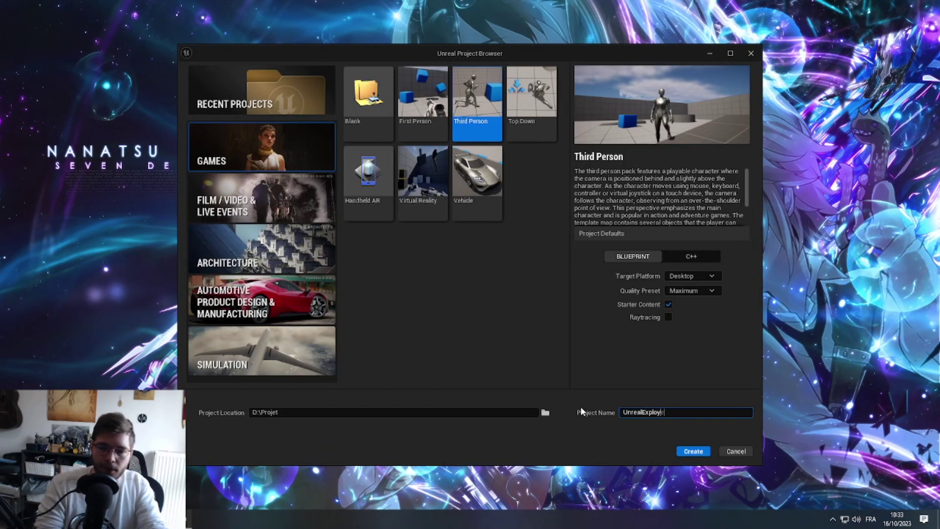
pyautogui.write('rPlatformer')
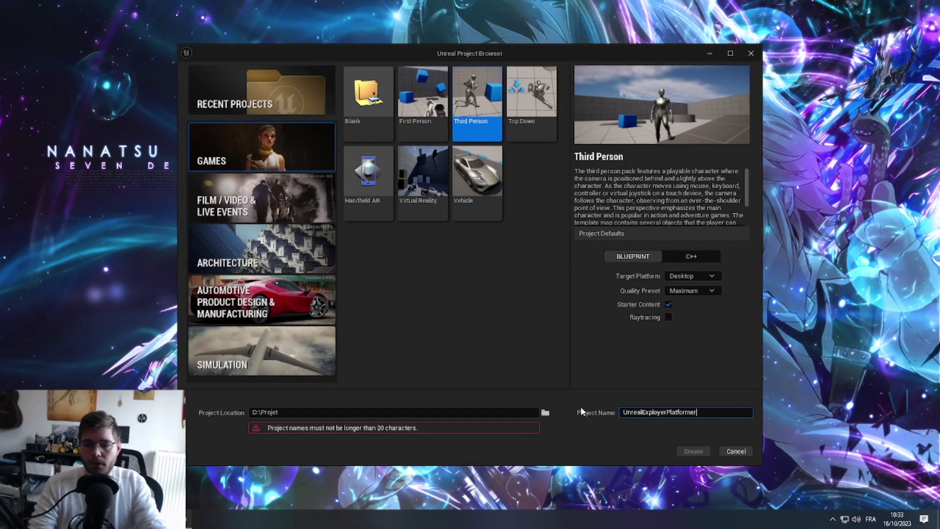
pyautogui.press('BackSpace')
pyautogui.press('BackSpace')
pyautogui.press('BackSpace')
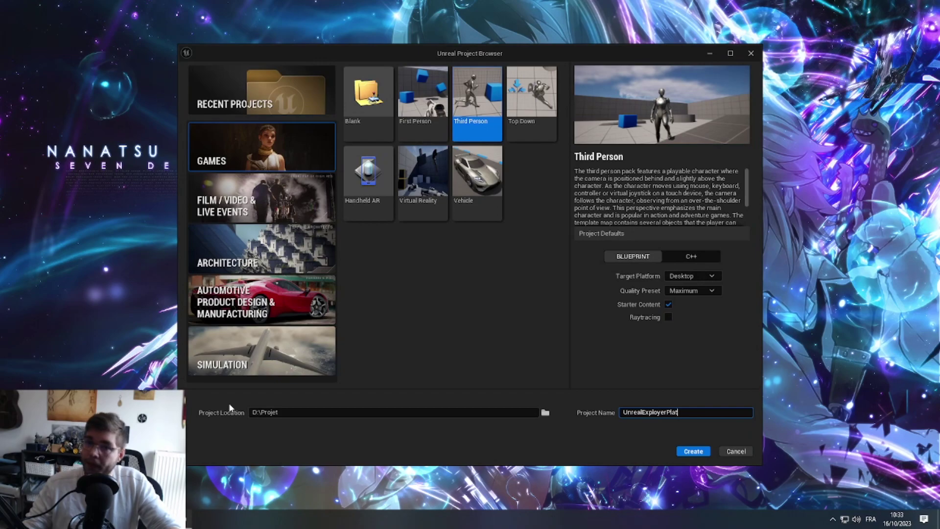
pyautogui.click(703, 453)
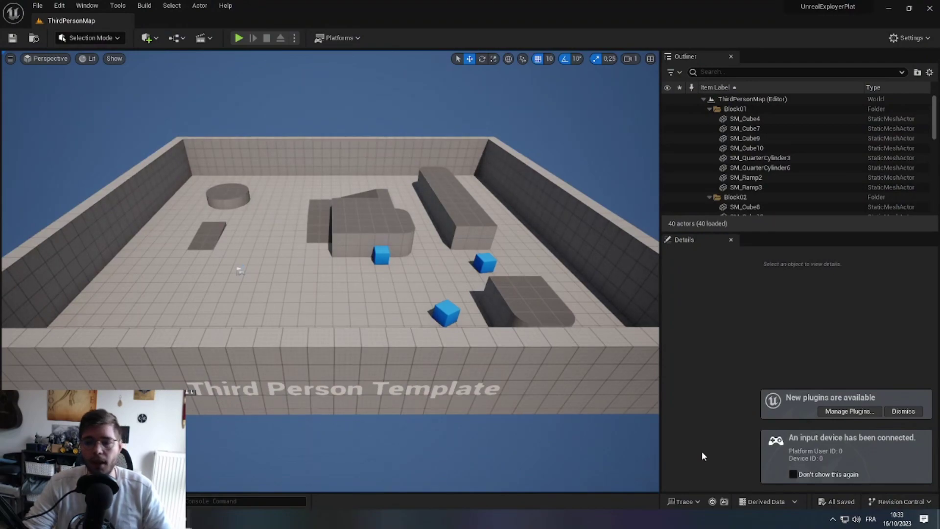
# Dismiss the new plugins notification and fly around the Third Person map to examine its layout
pyautogui.click(912, 413)
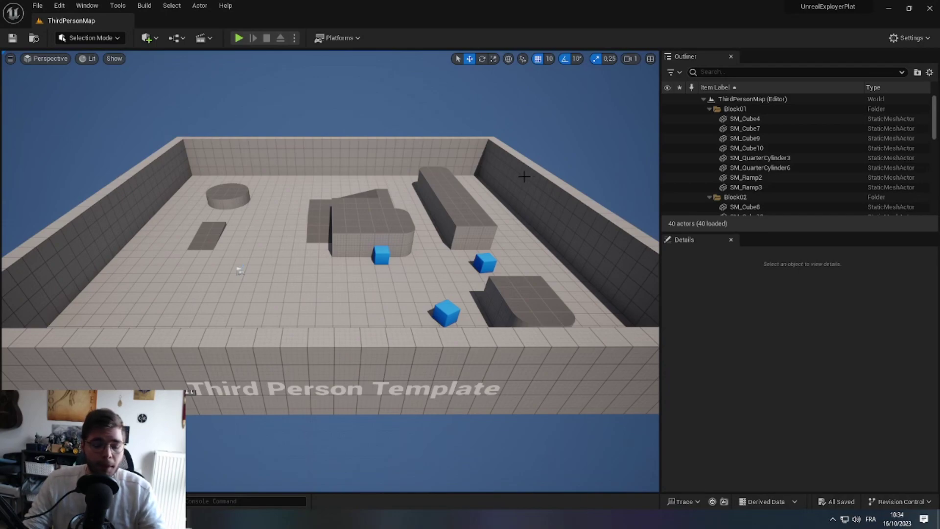
pyautogui.moveTo(329, 271); pyautogui.dragTo(331, 215)
pyautogui.moveTo(331, 215); pyautogui.dragTo(353, 191, button='right')
pyautogui.moveTo(319, 253); pyautogui.dragTo(200, 370)
pyautogui.press('e')
pyautogui.moveTo(335, 274); pyautogui.dragTo(336, 330, button='right')
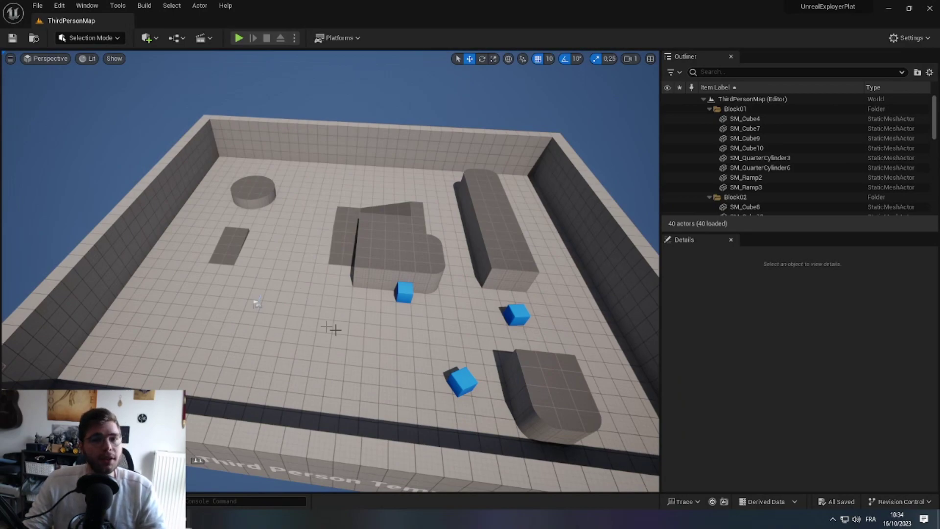
pyautogui.moveTo(330, 275); pyautogui.dragTo(339, 217, button='right')
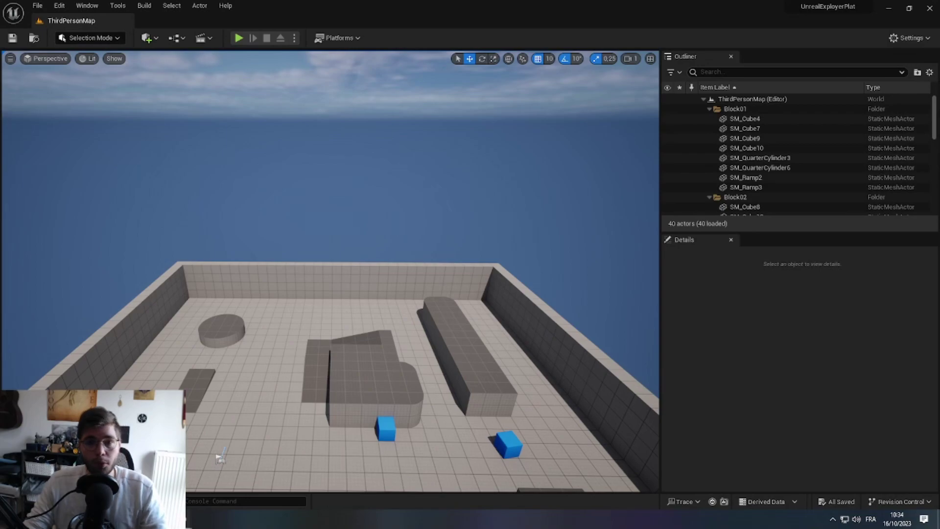
pyautogui.press('w')
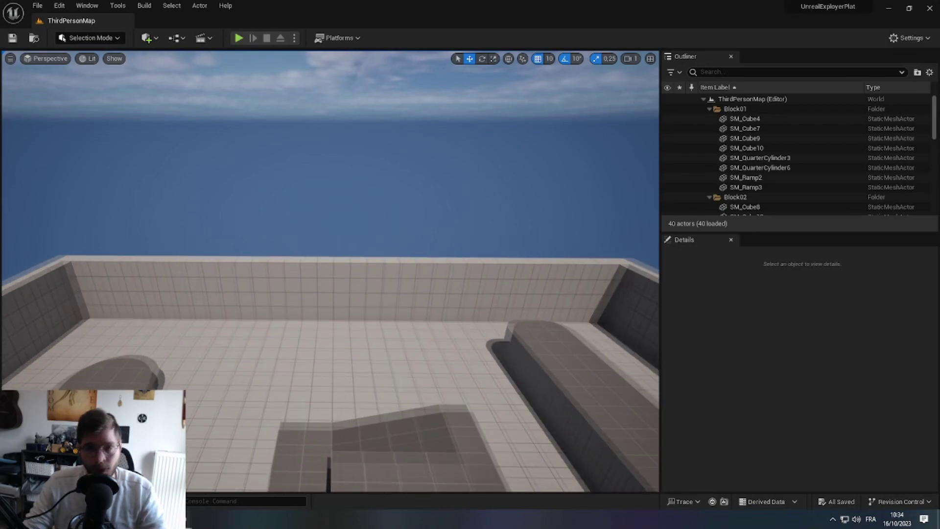
pyautogui.press('s')
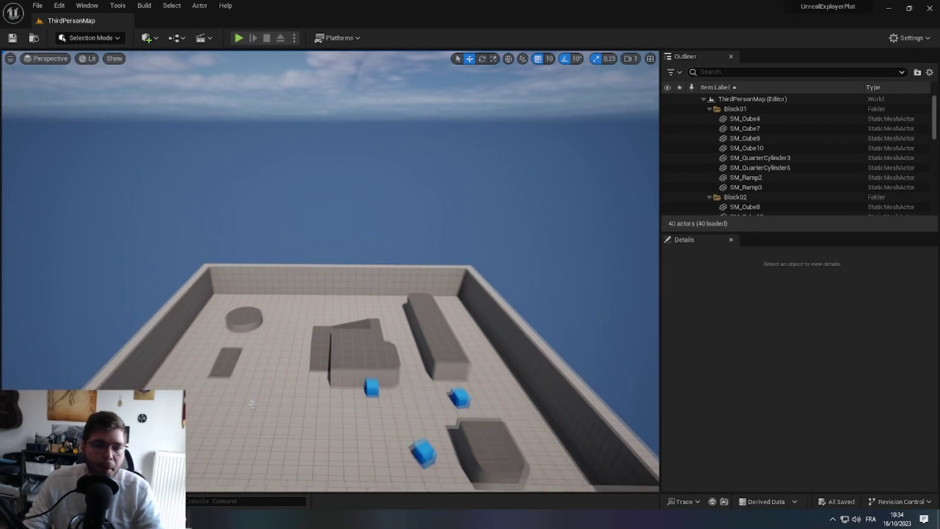
pyautogui.moveTo(330, 274); pyautogui.dragTo(279, 254, button='right')
pyautogui.moveTo(325, 385); pyautogui.dragTo(375, 399, button='right')
pyautogui.moveTo(239, 380); pyautogui.dragTo(358, 458, button='right')
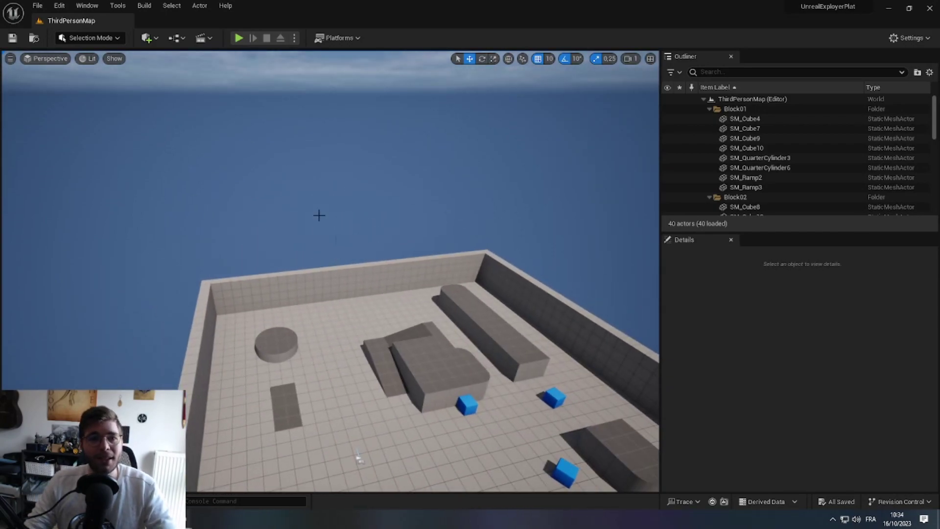
# Find the viewport navigation shortcuts in the Editor Preferences and rebind the camera's Forward movement to Z
pyautogui.click(59, 6)
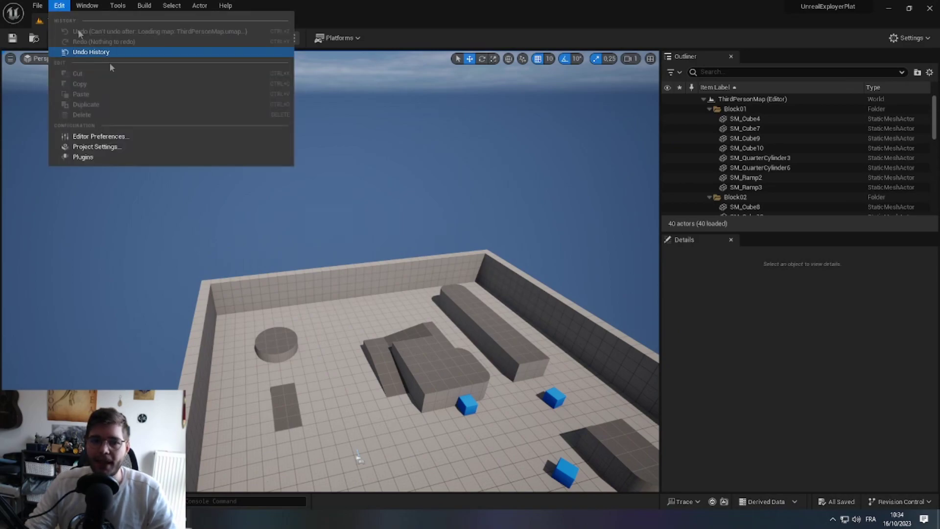
pyautogui.click(116, 141)
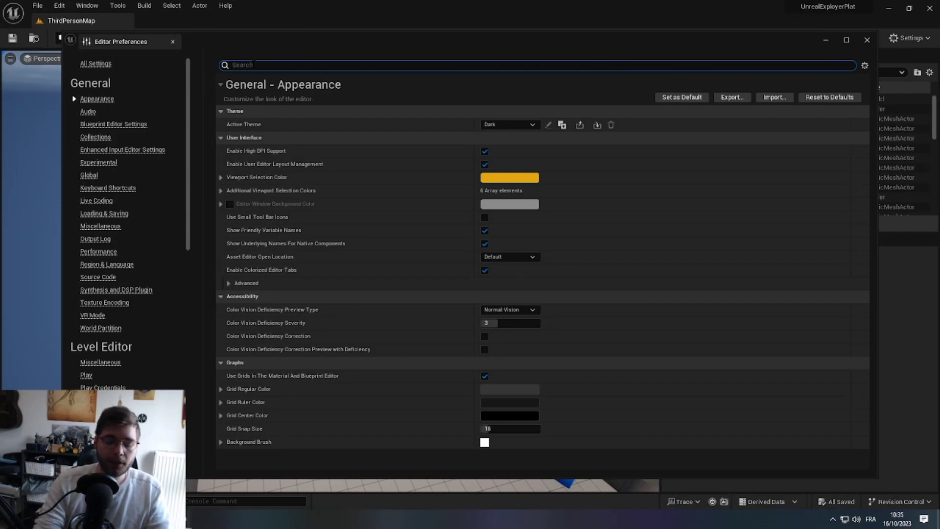
pyautogui.write('port na')
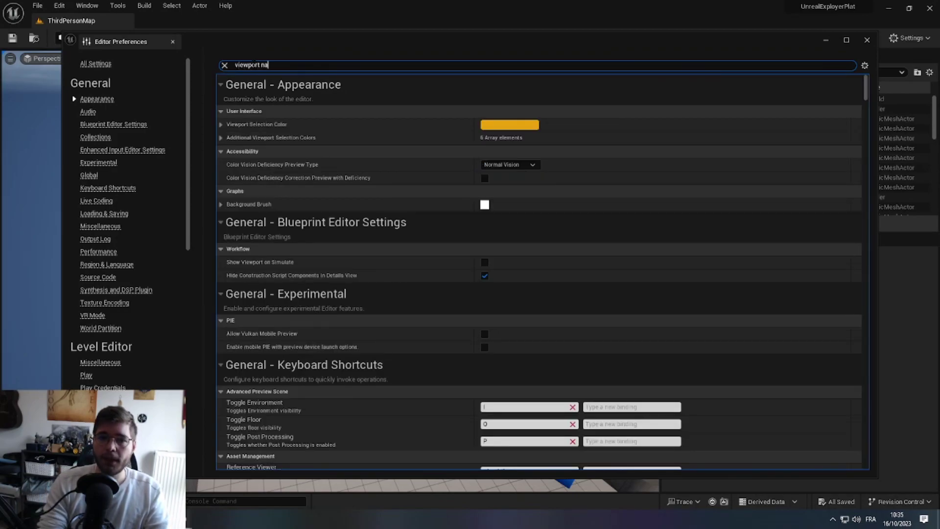
pyautogui.write('v')
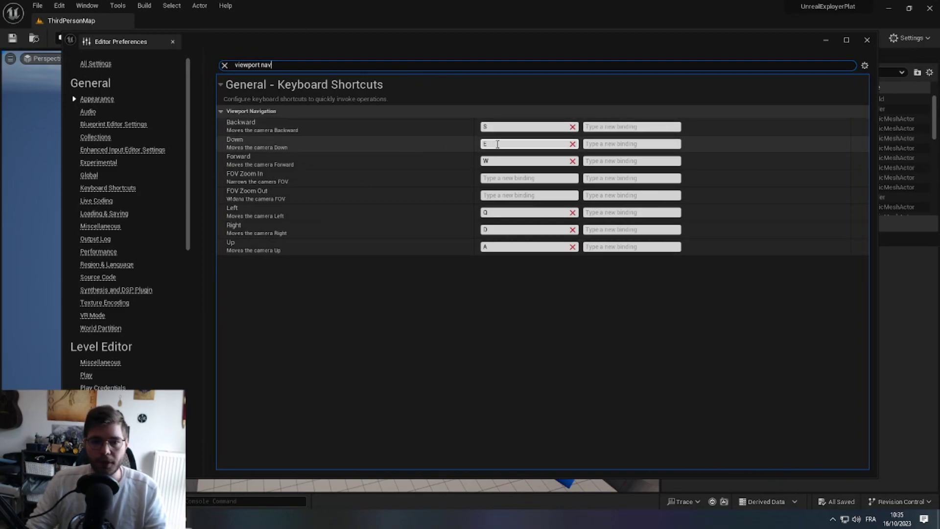
pyautogui.click(496, 161)
pyautogui.press('z')
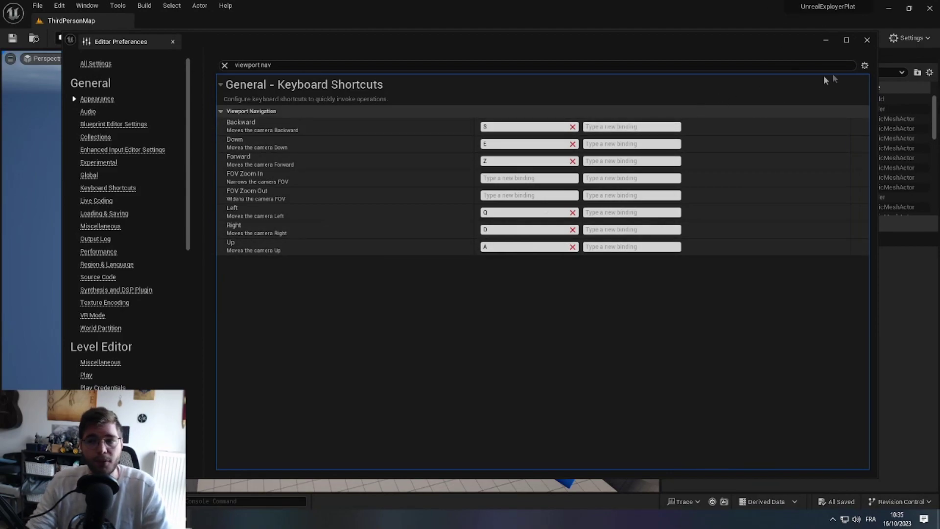
pyautogui.click(869, 42)
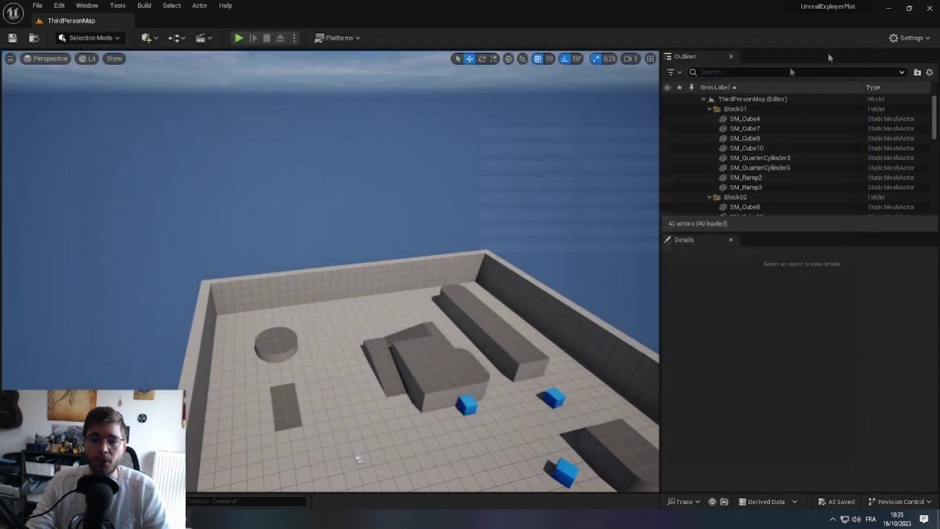
# Test the rebound forward movement and the other camera directions by flying over the level
pyautogui.press('z')
pyautogui.moveTo(550, 181); pyautogui.dragTo(510, 179, button='right')
pyautogui.press('s')
pyautogui.press('d')
pyautogui.press('e')
pyautogui.press('a')
pyautogui.press('d')
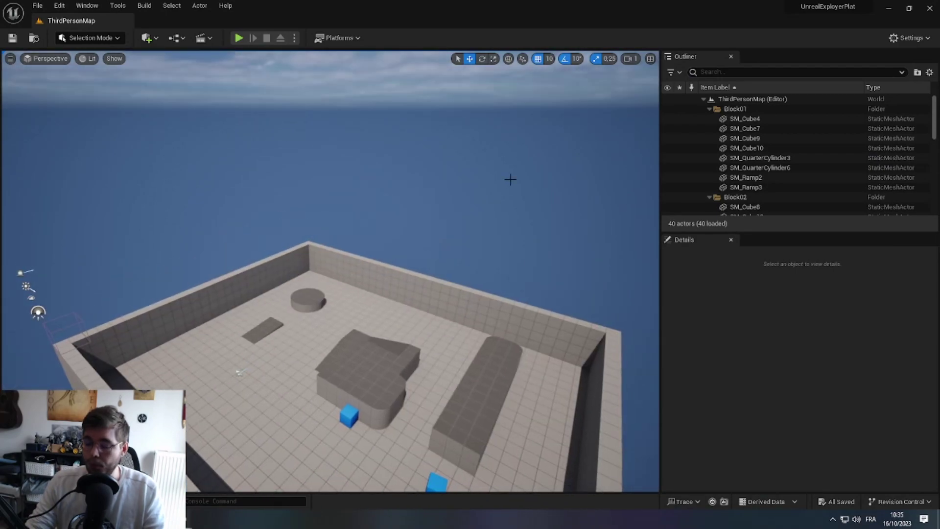
# Fly around and beyond the walled arena while raising the viewport camera speed to 10
pyautogui.moveTo(417, 210)
pyautogui.mouseDown(button='right')
pyautogui.moveTo(419, 191)
pyautogui.moveTo(475, 207)
pyautogui.moveTo(457, 211)
pyautogui.moveTo(455, 200)
pyautogui.moveTo(531, 186)
pyautogui.moveTo(488, 162)
pyautogui.moveTo(488, 152)
pyautogui.moveTo(564, 202)
pyautogui.moveTo(554, 177)
pyautogui.moveTo(442, 172)
pyautogui.moveTo(519, 188)
pyautogui.moveTo(411, 200)
pyautogui.moveTo(387, 216)
pyautogui.moveTo(406, 219)
pyautogui.mouseUp(button='right')
pyautogui.press('d')
pyautogui.scroll(1, 417, 210)
pyautogui.press('a')
pyautogui.press('s')
pyautogui.press('a')
pyautogui.press('w')
pyautogui.press('a')
pyautogui.press('s')
pyautogui.press('d')
pyautogui.press('w')
pyautogui.scroll(10, 417, 211)
pyautogui.press('s')
pyautogui.scroll(2, 418, 210)
pyautogui.press('s')
pyautogui.press('w')
pyautogui.press('w')
pyautogui.press('s')
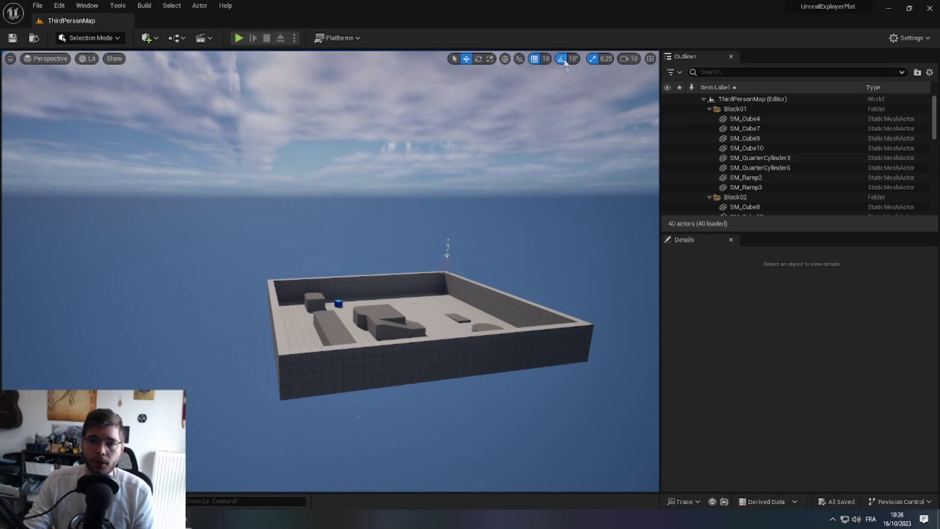
# Raise the viewport camera speed to 320 and fly away from the level
pyautogui.click(637, 60)
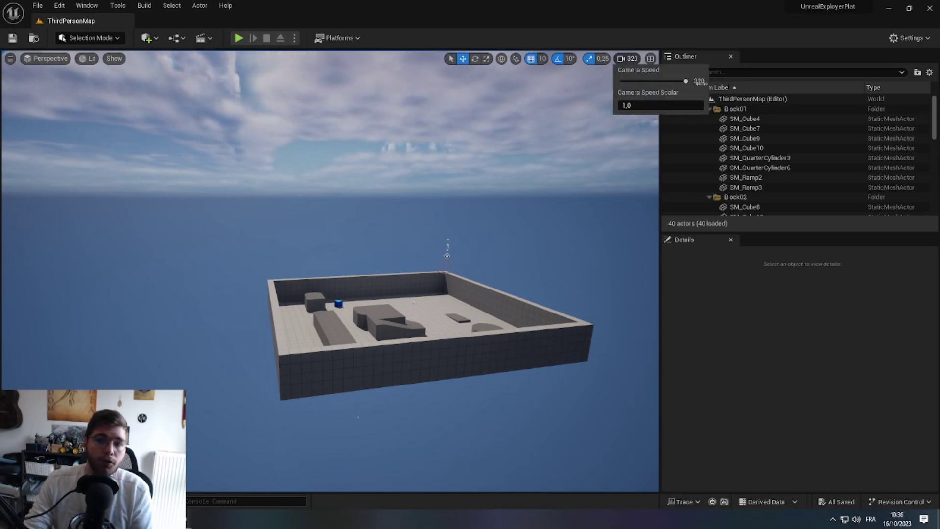
pyautogui.moveTo(490, 206); pyautogui.dragTo(451, 198, button='right')
pyautogui.press('s')
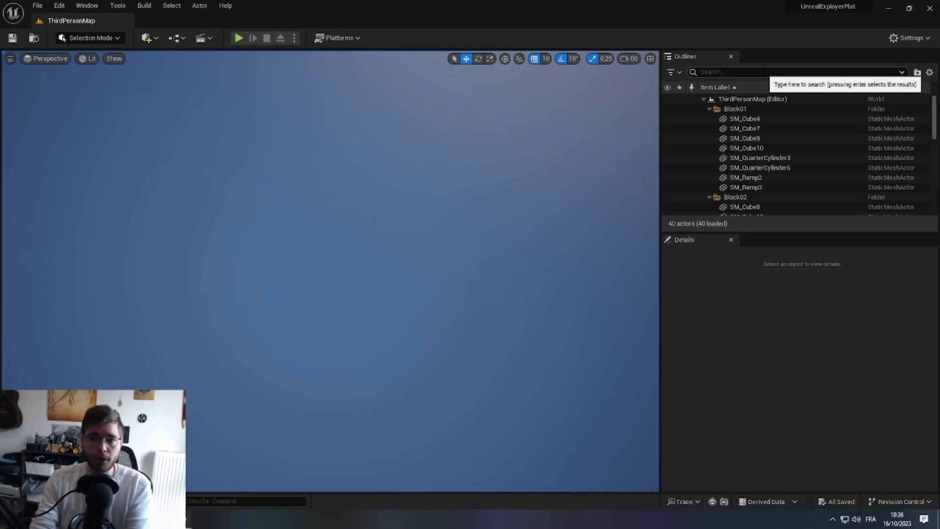
# Focus the view on SM_Cube9, reduce the camera speed to 1.5 and back off to an overview of the arena
pyautogui.doubleClick(745, 139)
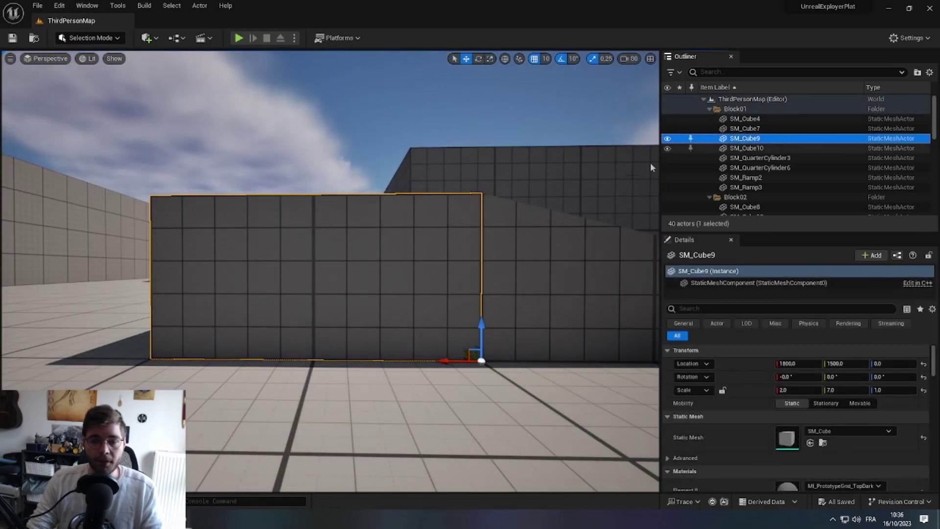
pyautogui.click(629, 58)
pyautogui.click(644, 80)
pyautogui.moveTo(490, 196); pyautogui.dragTo(504, 243, button='right')
pyautogui.press('s')
pyautogui.press('s')
pyautogui.scroll(-6, 505, 213)
pyautogui.press('w')
pyautogui.scroll(-1, 401, 245)
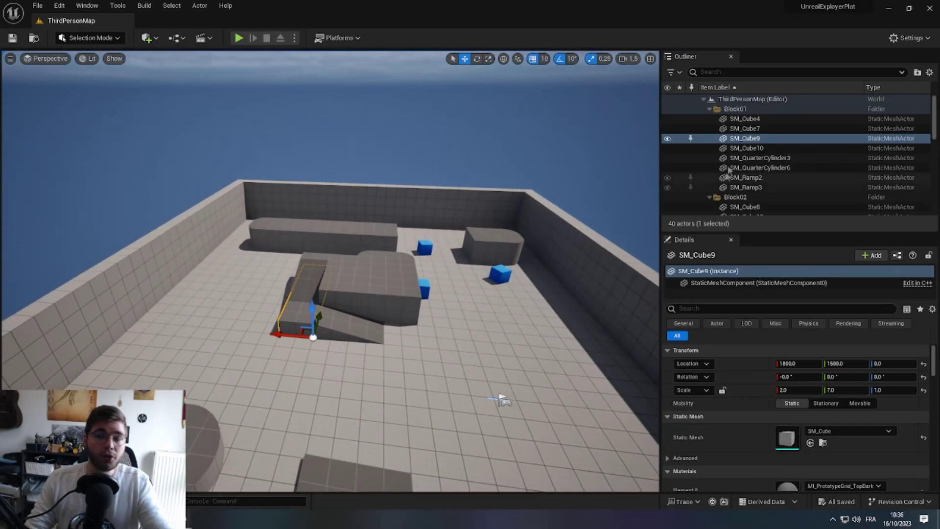
# Enlarge the Details area for SM_Cube9 by reducing the height of the Outliner
pyautogui.moveTo(770, 234); pyautogui.dragTo(770, 190)
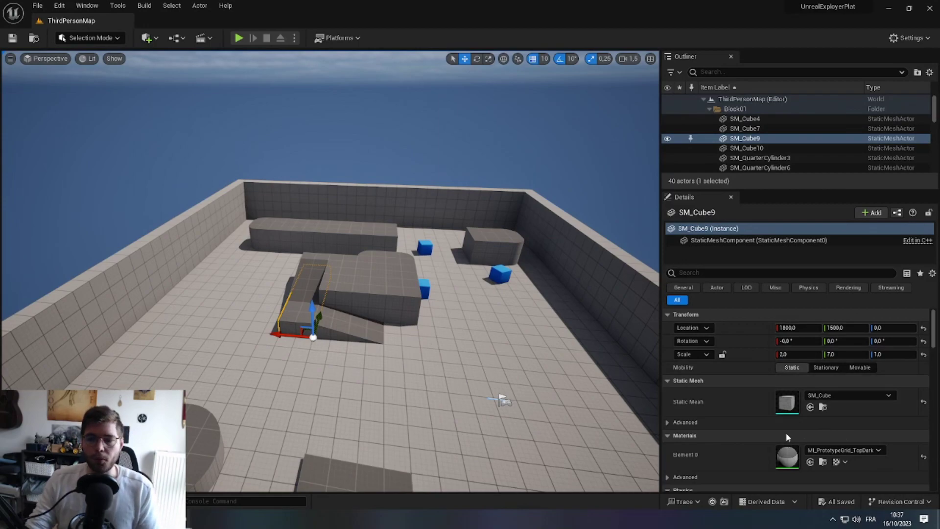
pyautogui.moveTo(692, 370)
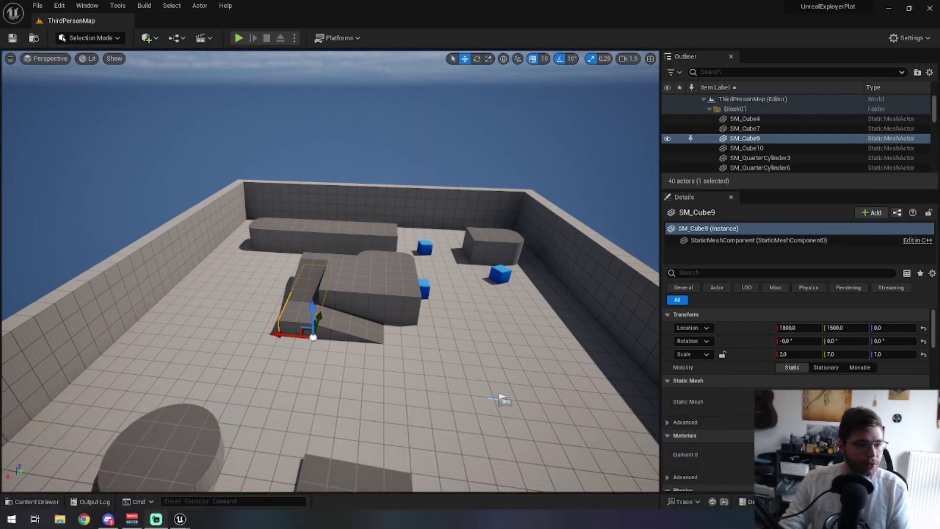
# Look at the project's asset folders in the Content Drawer, toggle the drawer over the viewport and return to an overview of the arena
pyautogui.click(40, 501)
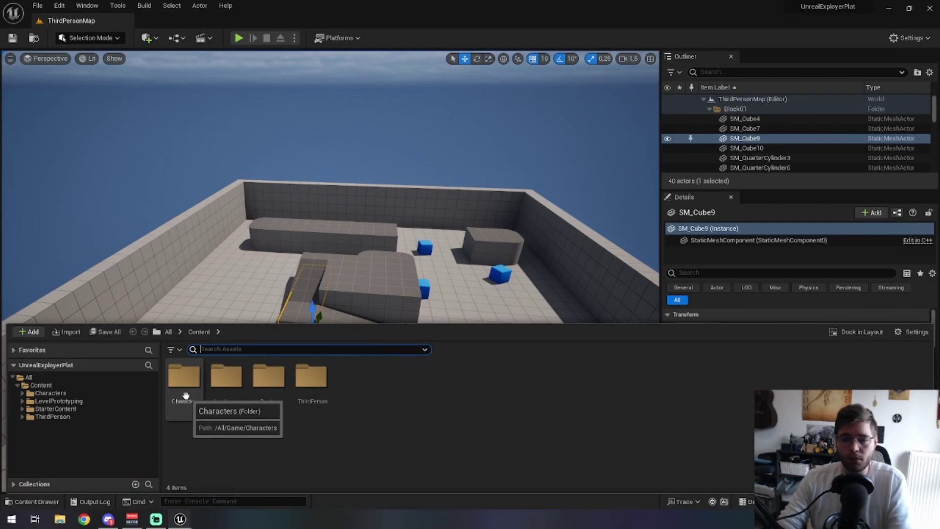
pyautogui.click(309, 239)
pyautogui.click(32, 502)
pyautogui.moveTo(247, 266); pyautogui.dragTo(275, 270, button='right')
pyautogui.hotkey('ctrl', 'space')
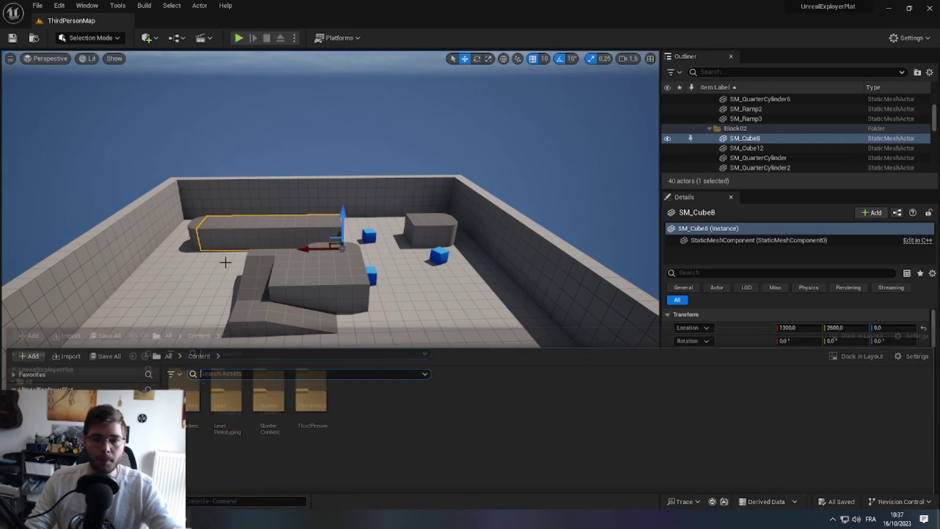
pyautogui.moveTo(275, 271); pyautogui.dragTo(174, 306, button='right')
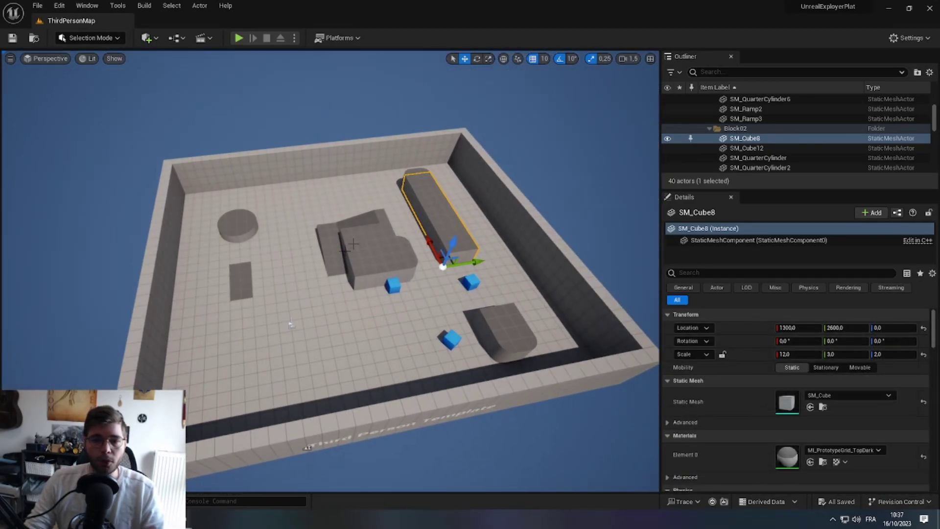
# Lift SM_QuarterCylinder12 out of the round platform to about 1910, 1380, 490 and rotate it to about 180°, -80°, -340°
pyautogui.click(249, 234)
pyautogui.moveTo(272, 226); pyautogui.dragTo(301, 189)
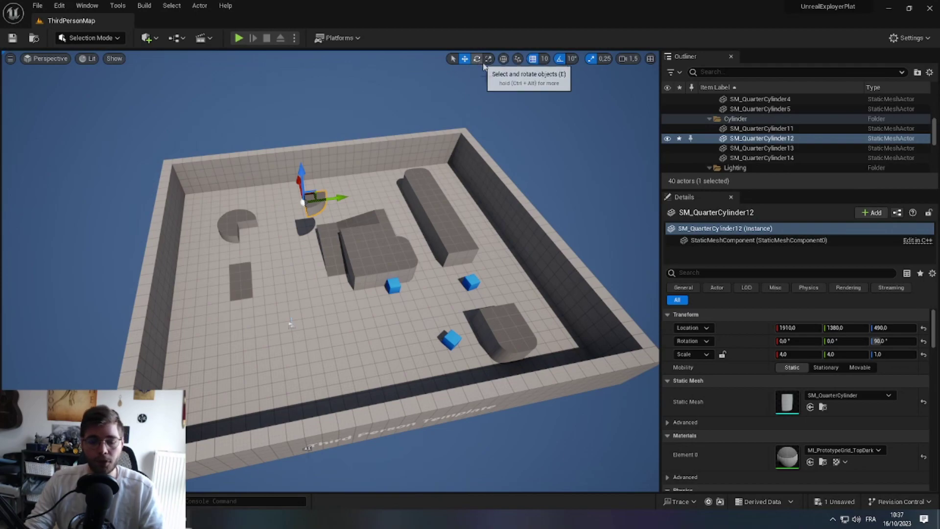
pyautogui.press('e')
pyautogui.moveTo(255, 188); pyautogui.dragTo(218, 211)
pyautogui.moveTo(266, 230); pyautogui.dragTo(352, 214)
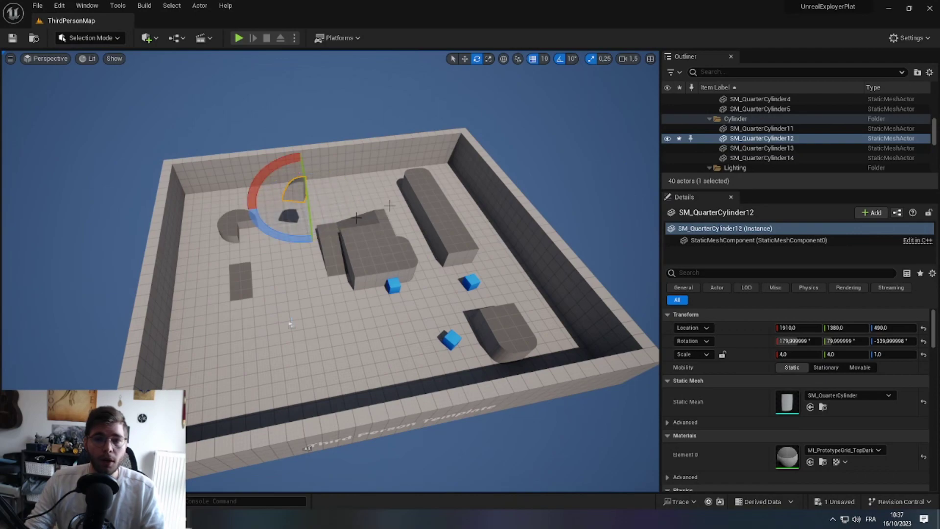
# Enlarge the lifted quarter cylinder to a scale of about 20.25, 20.25, 17.25
pyautogui.click(489, 59)
pyautogui.moveTo(304, 202); pyautogui.dragTo(387, 120)
pyautogui.moveTo(425, 202)
pyautogui.mouseDown(button='right')
pyautogui.moveTo(392, 193)
pyautogui.moveTo(427, 201)
pyautogui.mouseUp(button='right')
# Move the enlarged quarter cylinder to about 1730, 50, 490 and make three duplicates of it around the arena's corner
pyautogui.press('w')
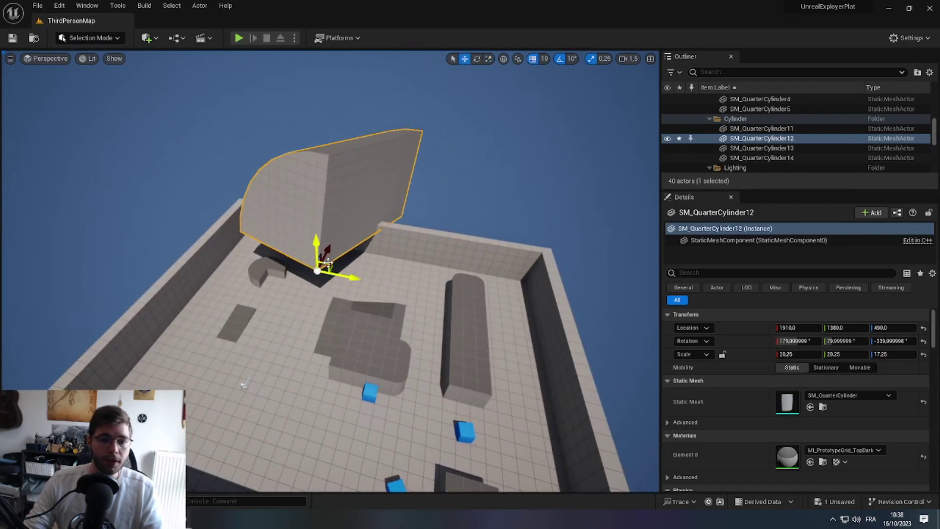
pyautogui.moveTo(346, 275); pyautogui.dragTo(199, 250)
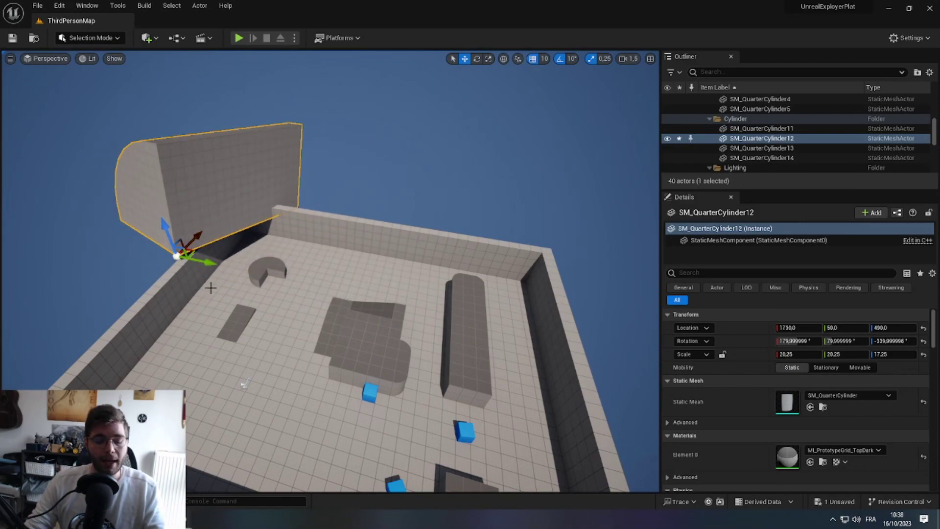
pyautogui.keyDown('alt'); pyautogui.moveTo(202, 261); pyautogui.dragTo(270, 162); pyautogui.keyUp('alt')
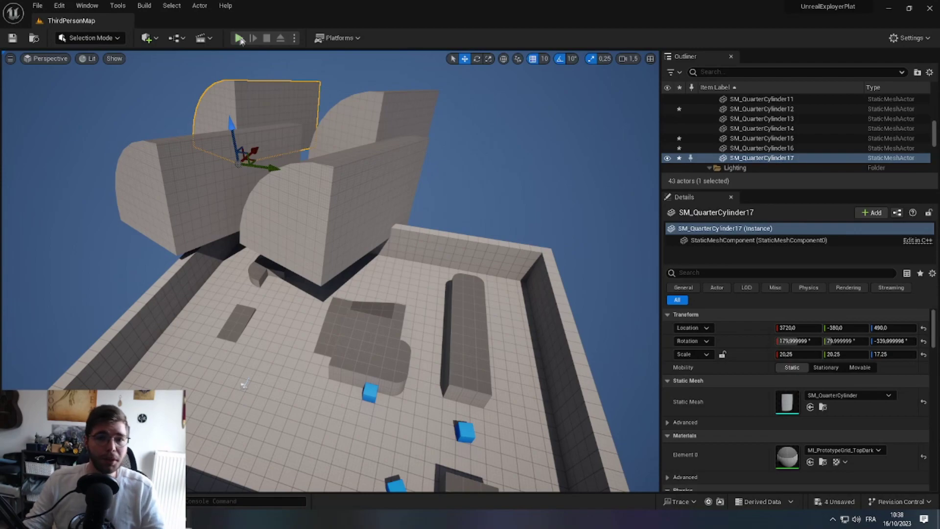
# Play the level in the viewport, run the character across the arena and jump onto the blue cube beside the central block
pyautogui.click(239, 38)
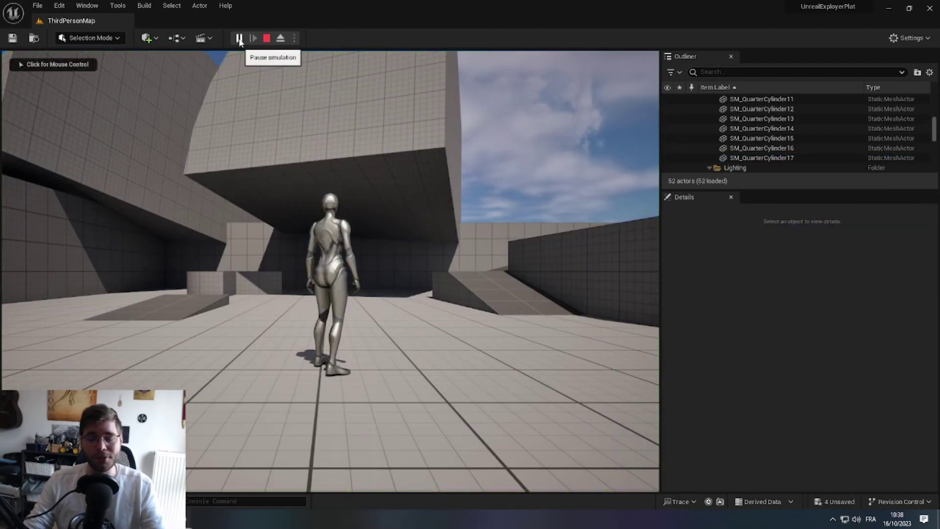
pyautogui.click(323, 211)
pyautogui.press('w')
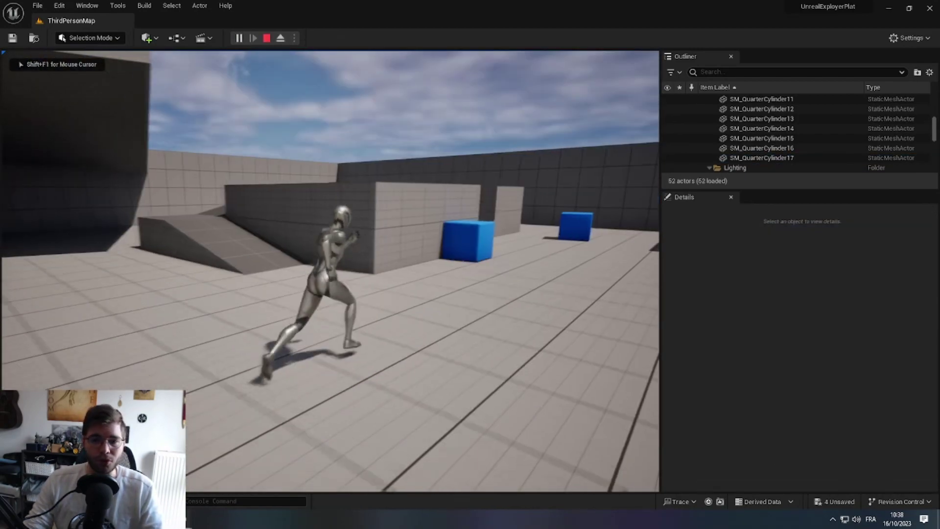
pyautogui.press('space')
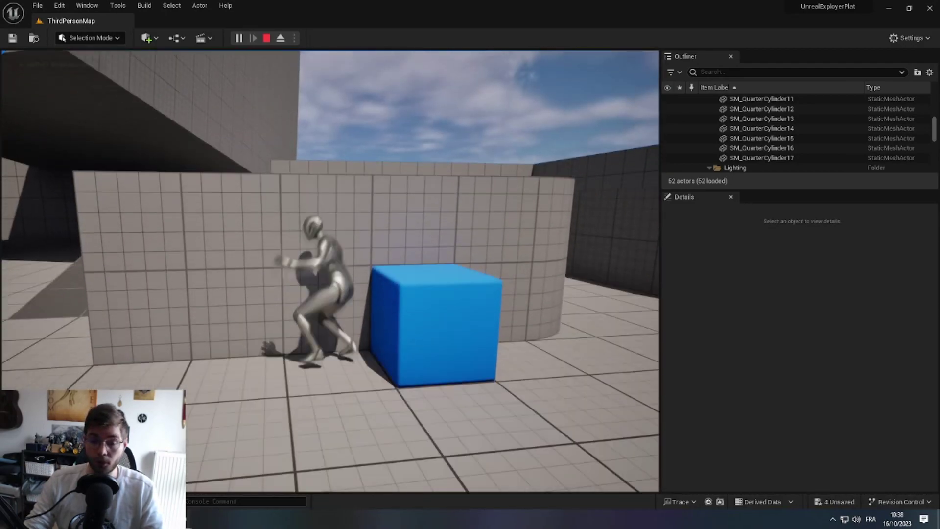
pyautogui.press('space')
pyautogui.press('d')
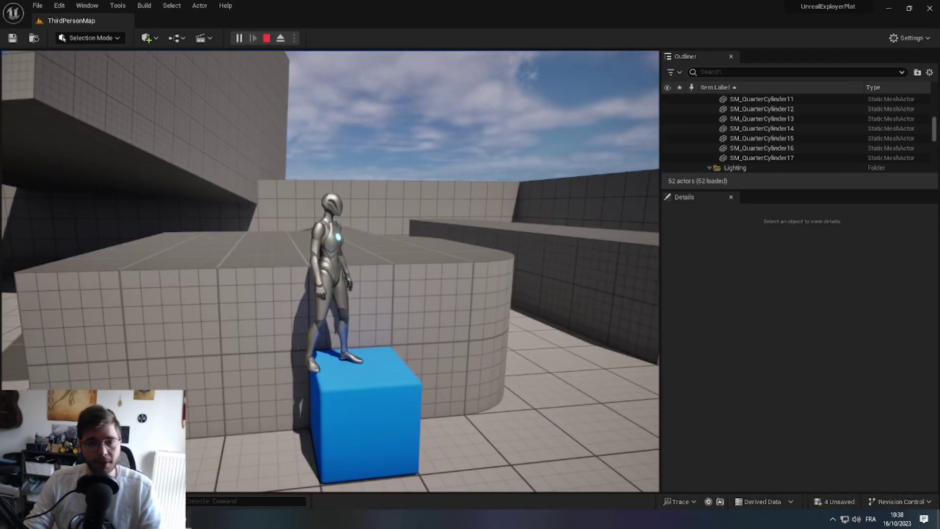
# Jump the character onto the central block, cross it and run over the arena floor among the blue cubes
pyautogui.press('space')
pyautogui.press('w')
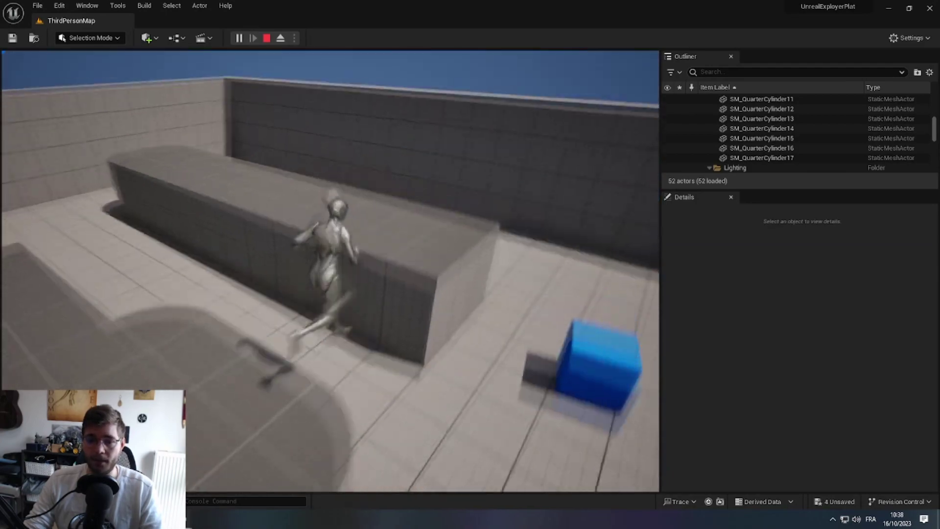
pyautogui.press('space')
pyautogui.press('w')
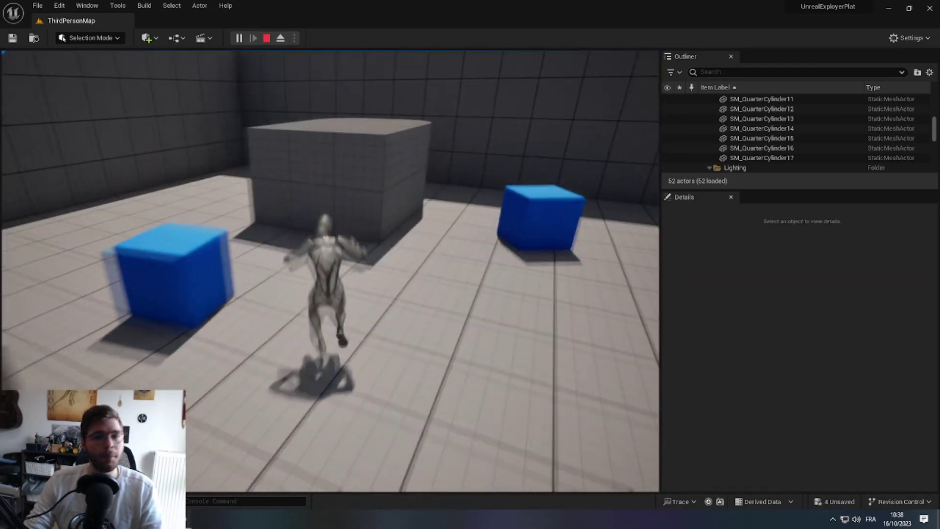
pyautogui.press('w')
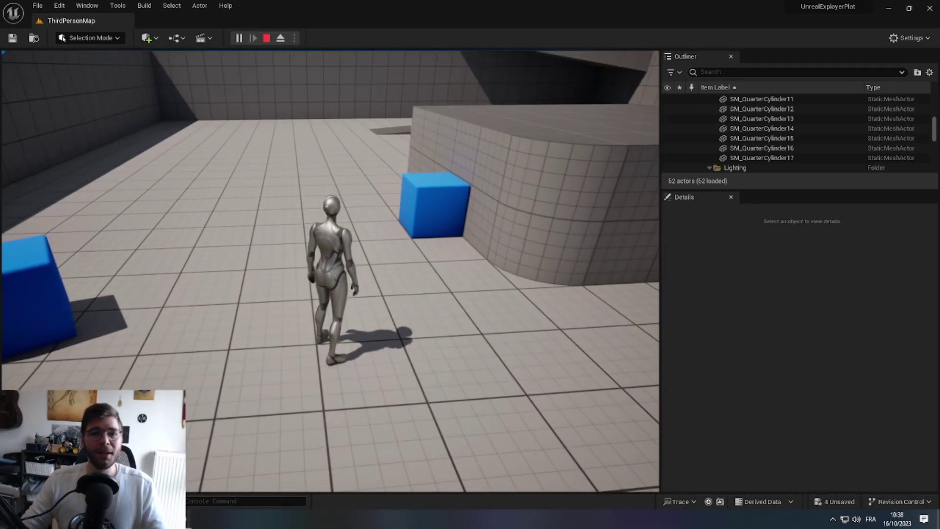